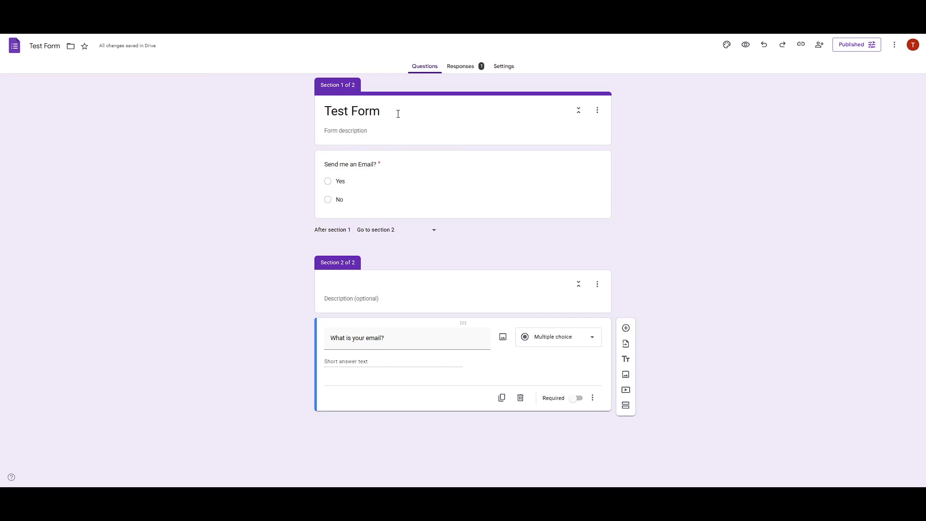
- Look over Test Form's 'Send me an Email?' and 'What is your email?' question cards
left_click(367, 112)
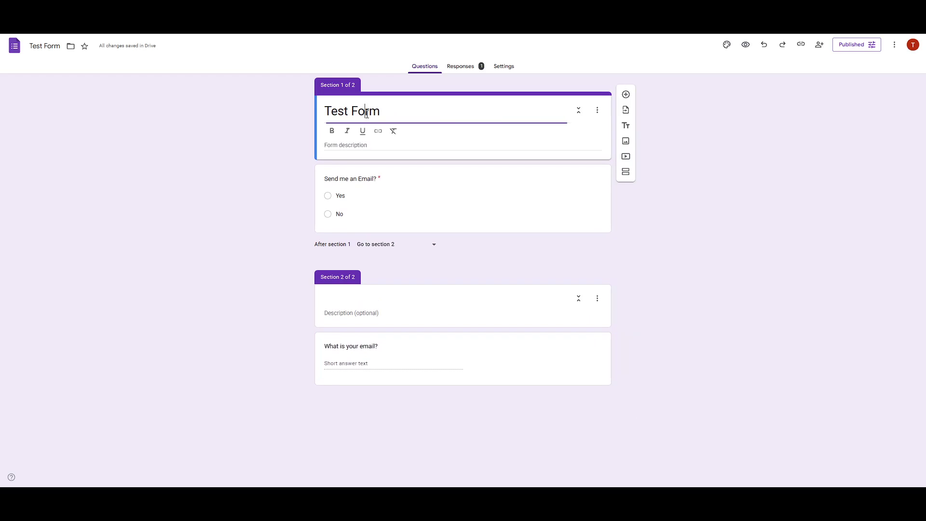
left_click(366, 175)
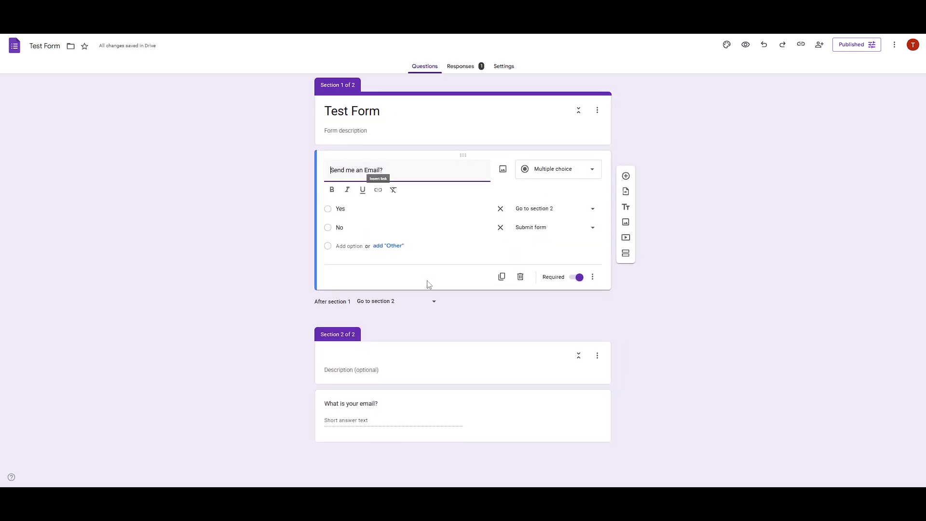
left_click(368, 408)
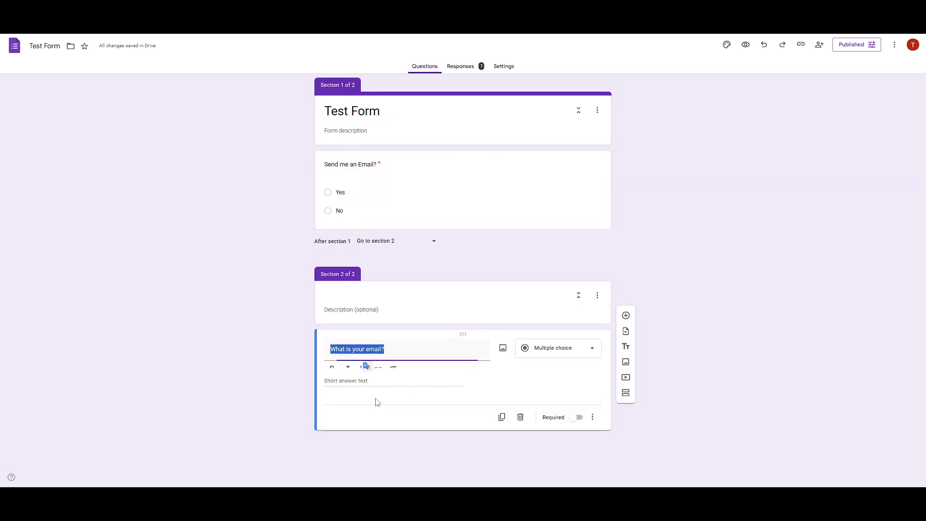
left_click(719, 281)
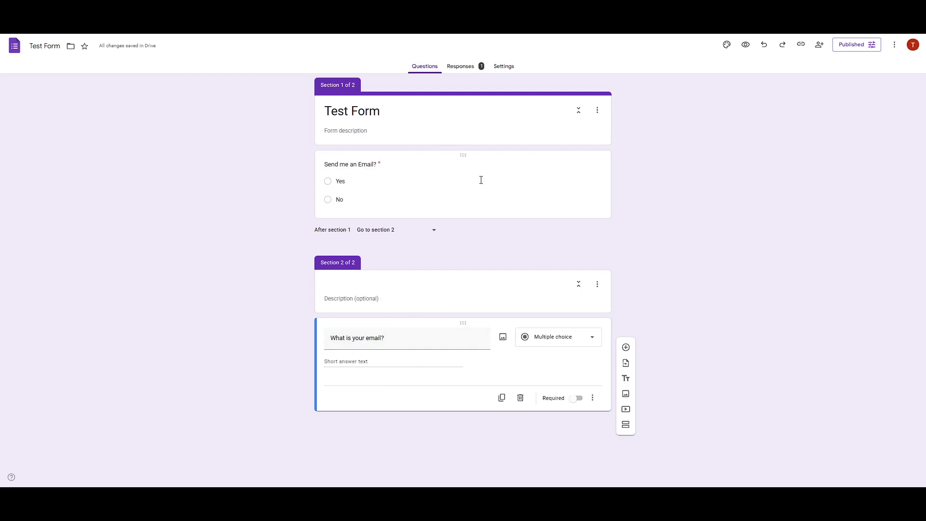
left_click(407, 344)
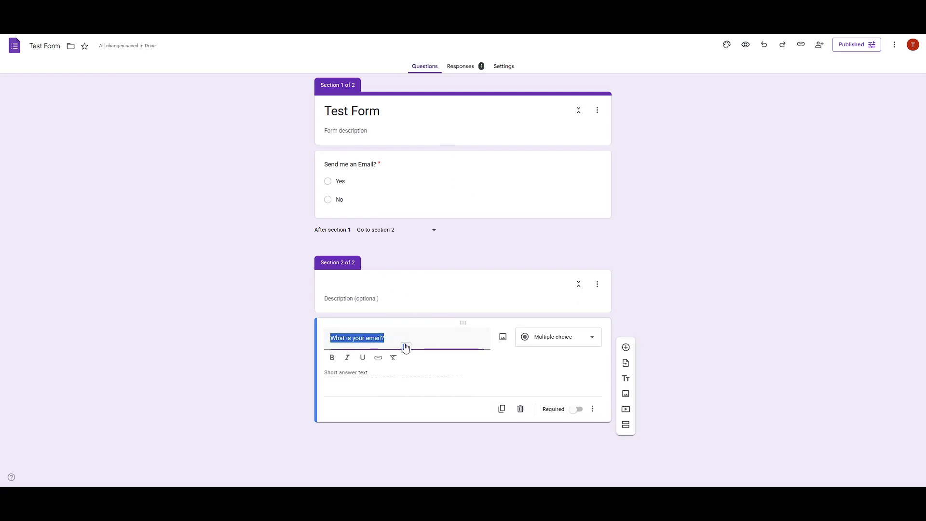
left_click(376, 382)
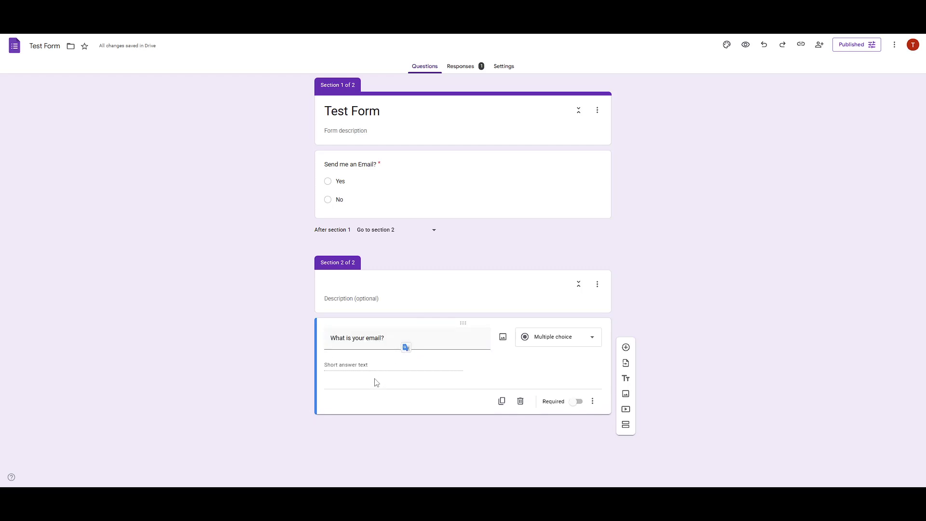
left_click(345, 169)
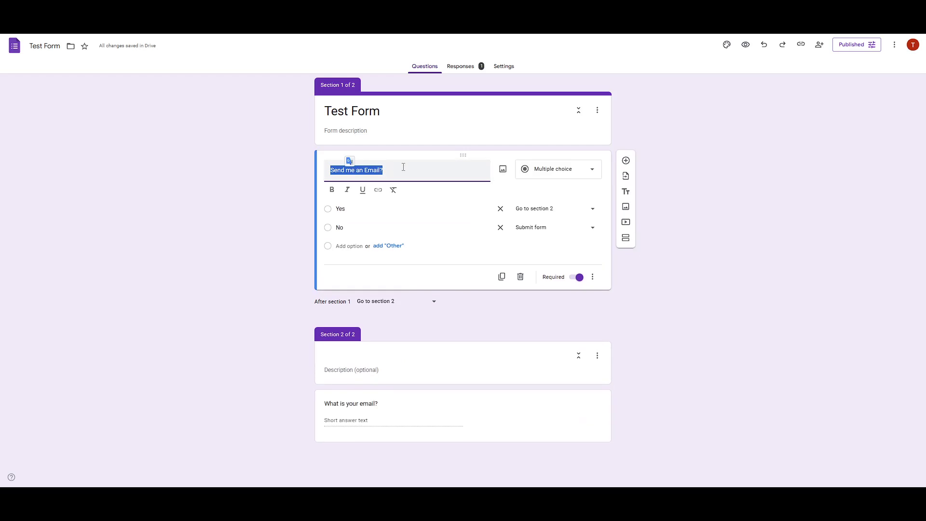
left_click(220, 225)
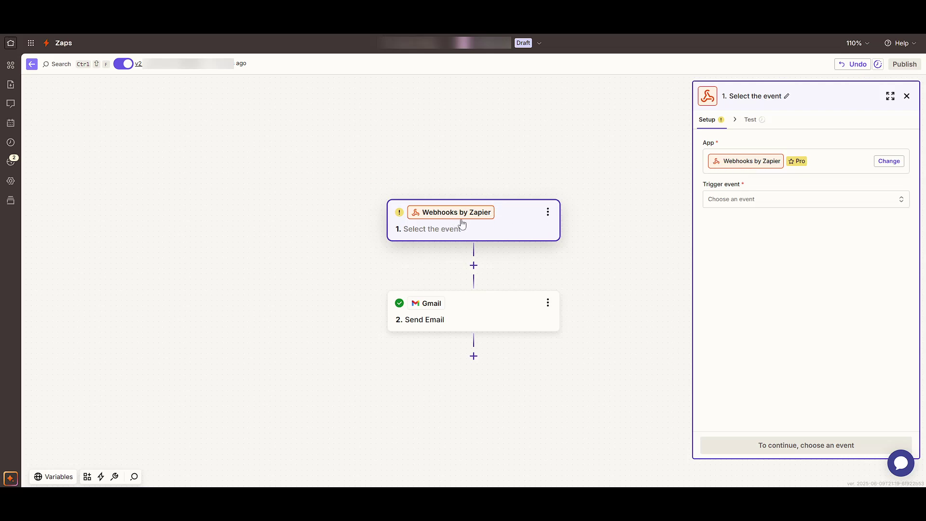
- Bring up the trigger's app picker and search for 'google form'
left_click(749, 163)
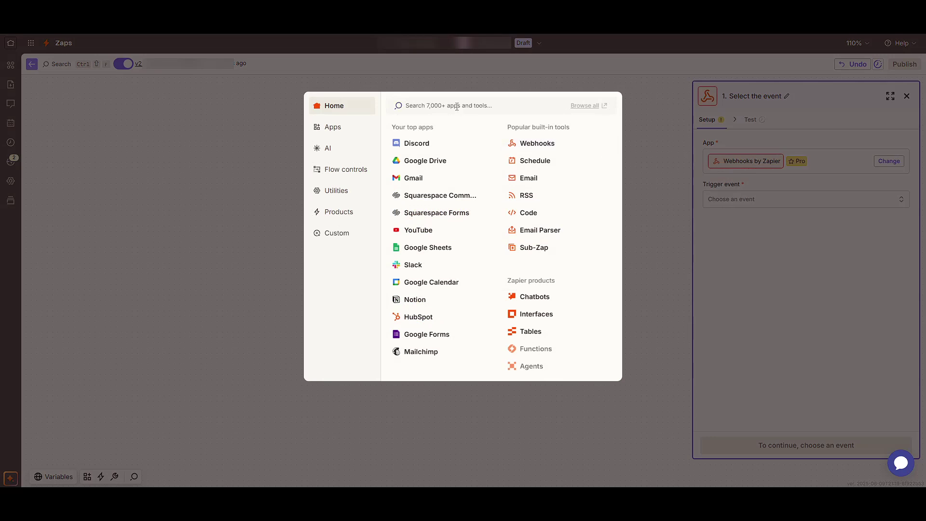
type("google form")
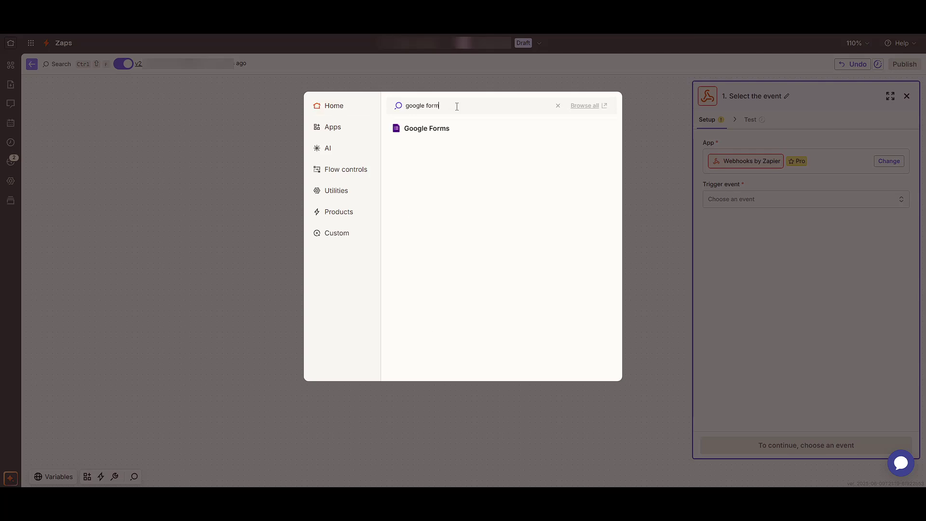
- Set the trigger to Google Forms with the New Form Response event
left_click(434, 136)
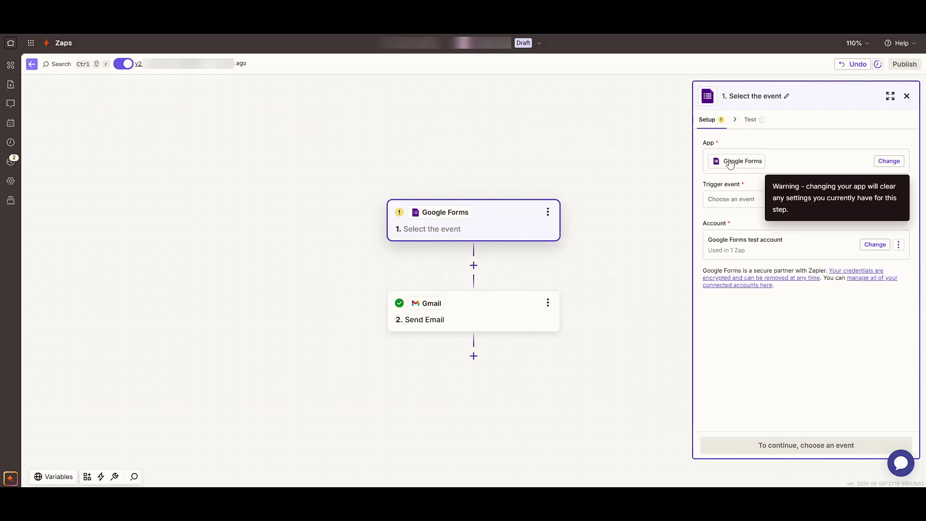
left_click(744, 200)
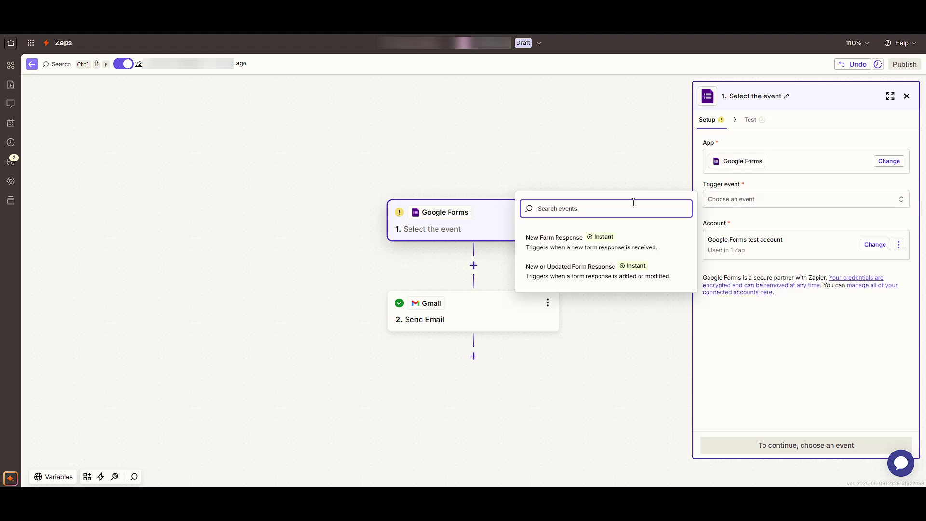
left_click(564, 243)
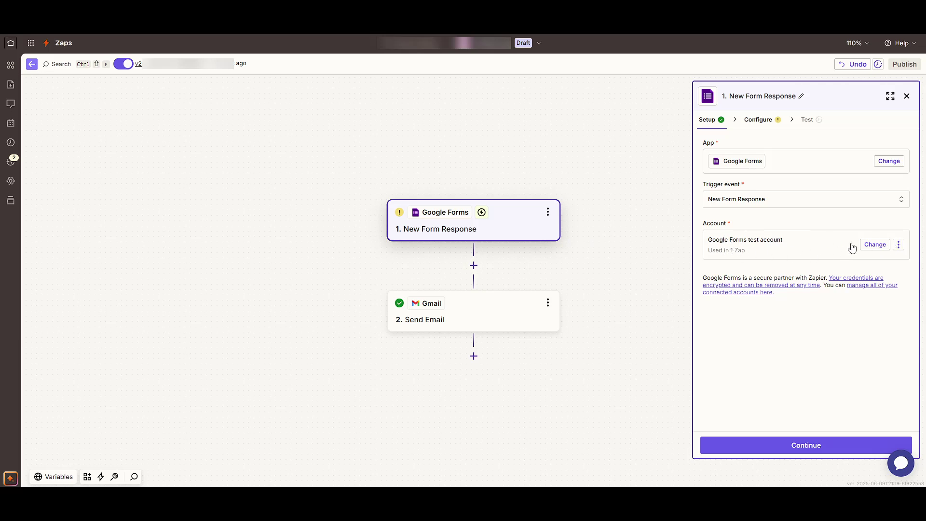
- Configure the trigger to watch Test Form for new responses
left_click(761, 121)
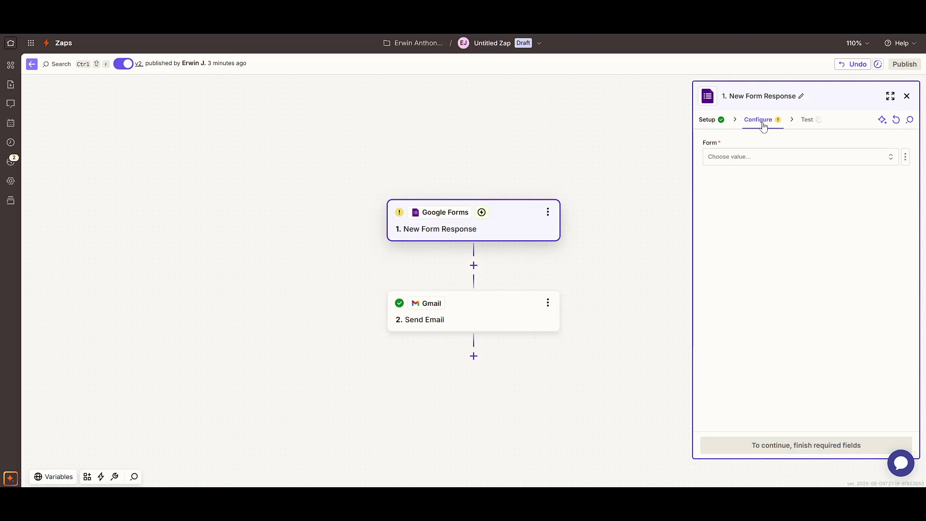
left_click(749, 160)
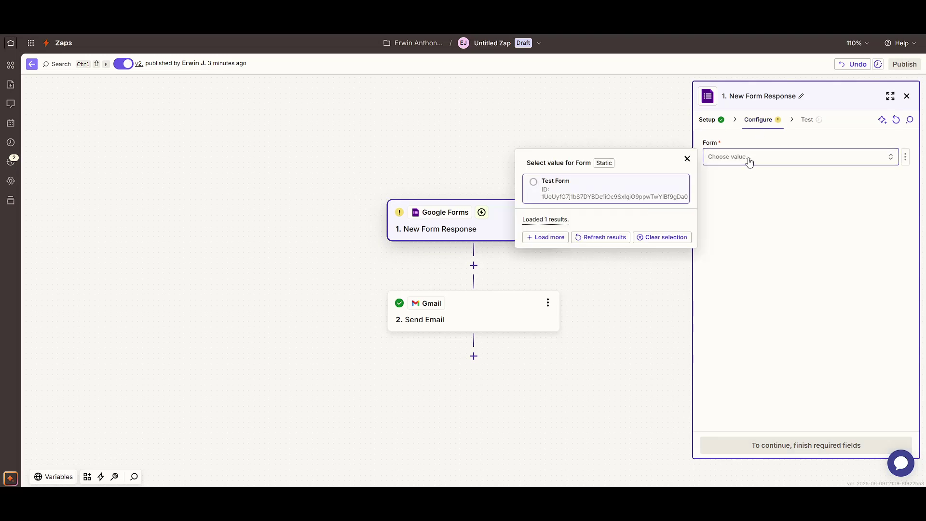
left_click(553, 189)
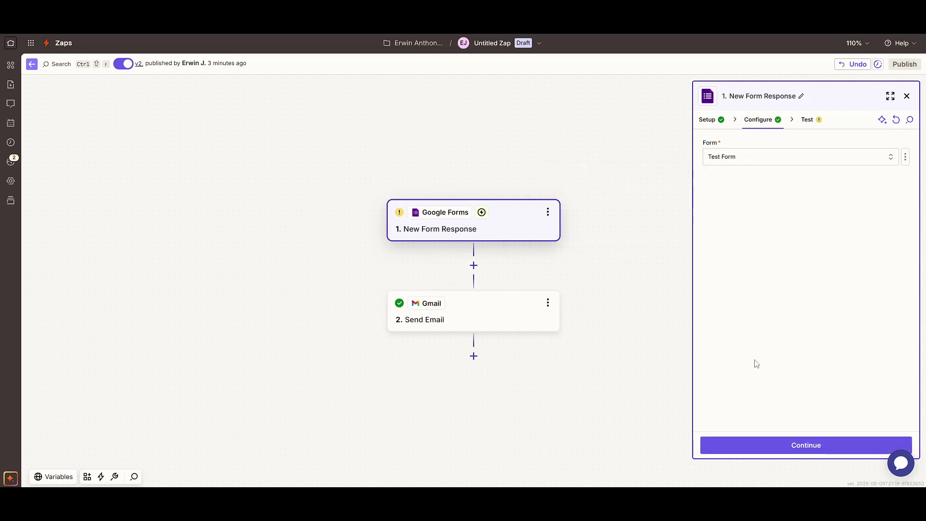
- Test the trigger and use Form Response C as the sample record
left_click(811, 447)
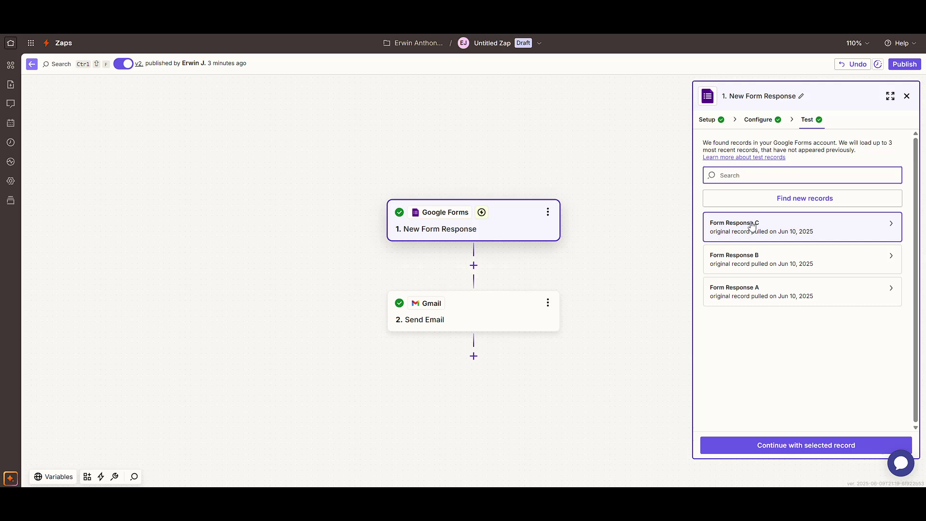
left_click(752, 226)
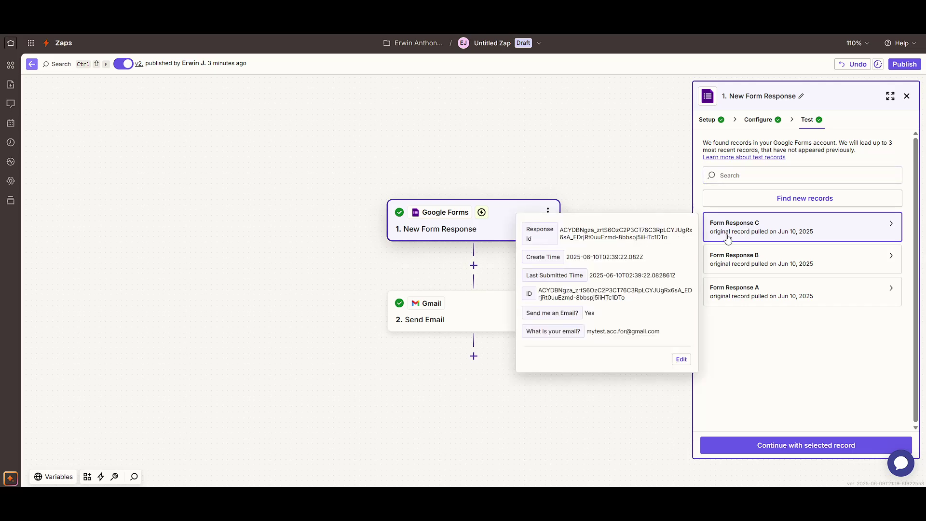
left_click(805, 443)
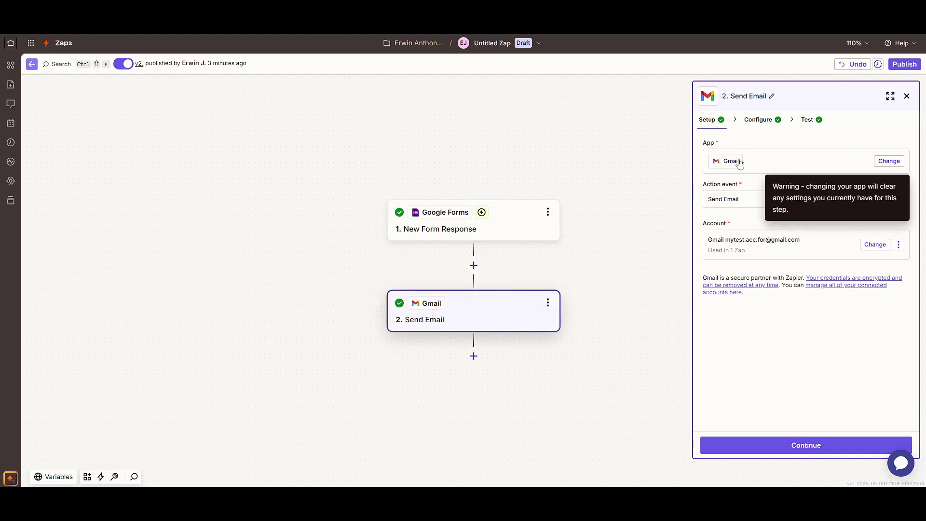
- Confirm the Send Email action event and review the To and 'Email Received' Subject fields
left_click(742, 200)
left_click(742, 200)
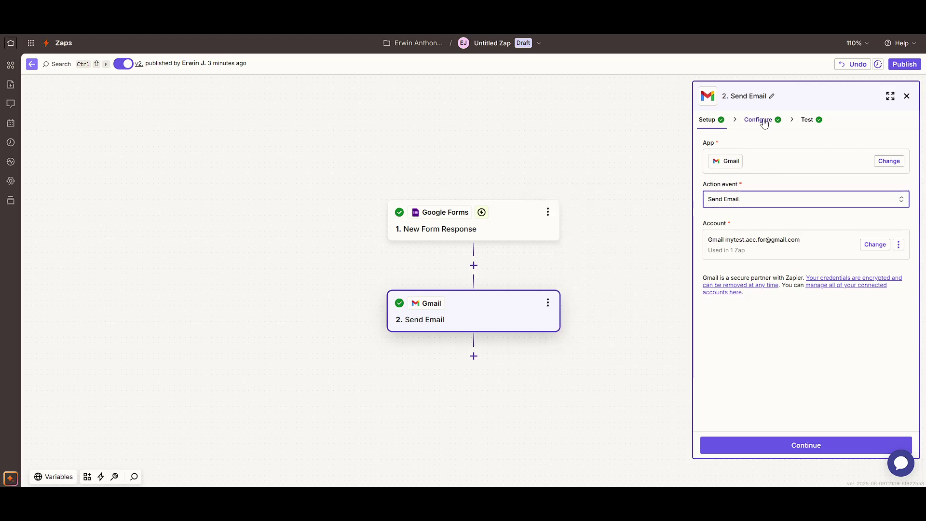
left_click(764, 121)
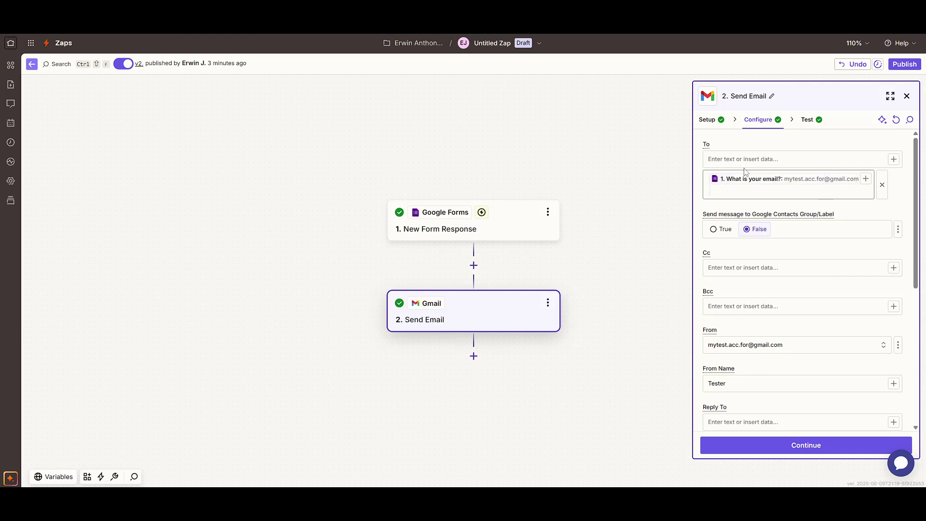
scroll(748, 193, "down", 3)
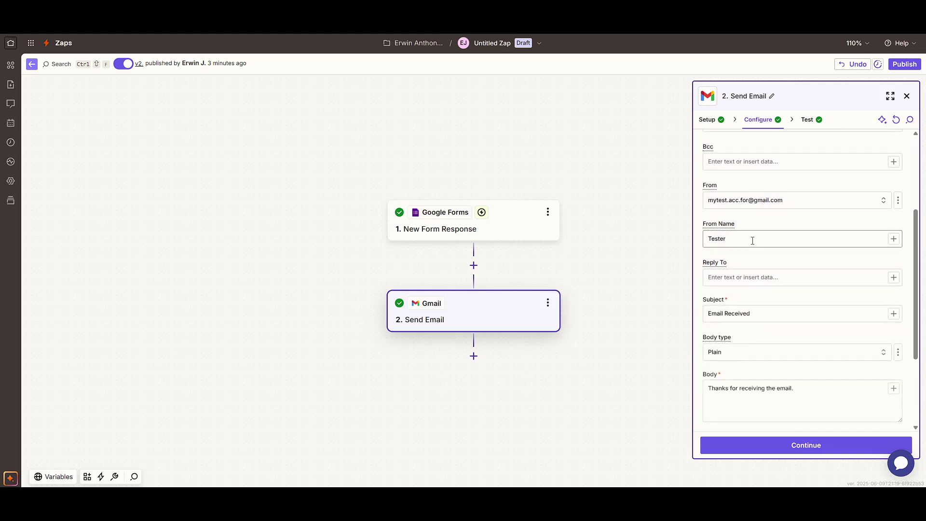
scroll(753, 241, "down", 2)
left_click_drag(779, 217, 703, 213)
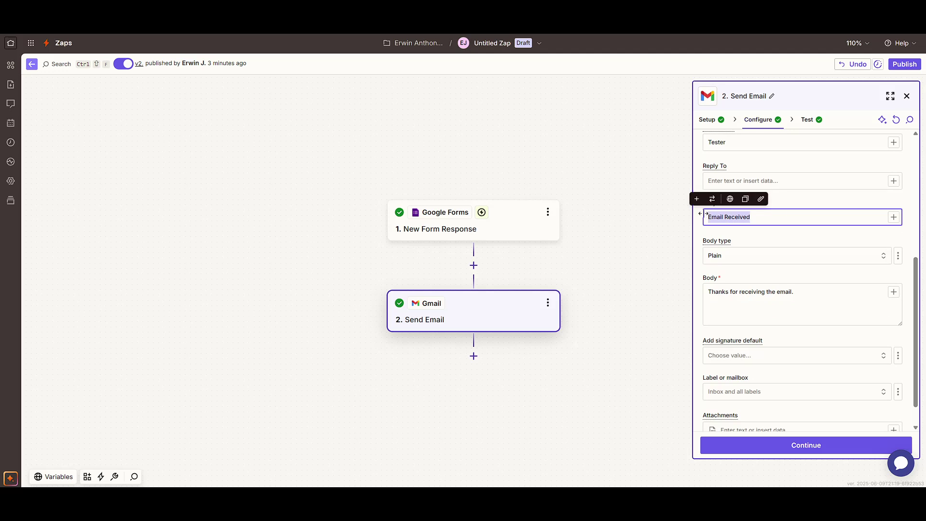
- Review the thanks email body and proceed to the Send Email step's test results
left_click(770, 293)
left_click_drag(795, 292, 707, 292)
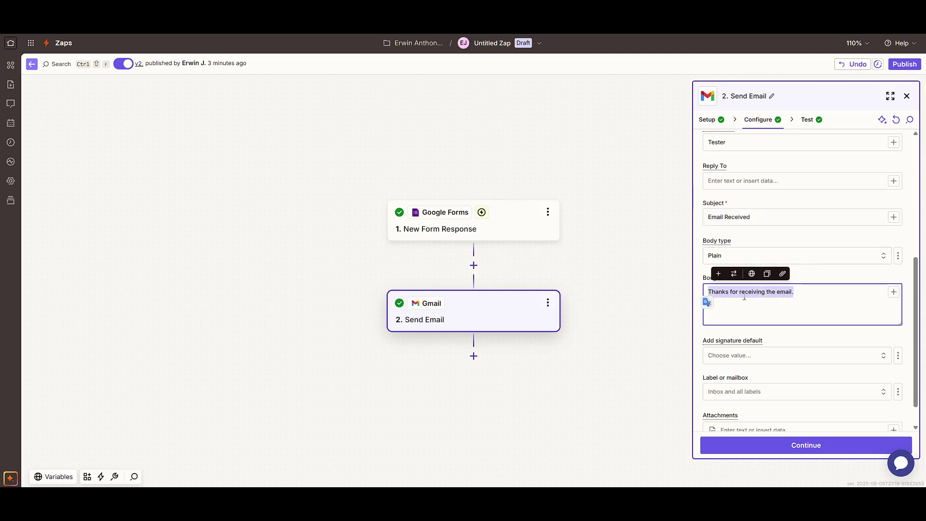
scroll(753, 295, "down", 1)
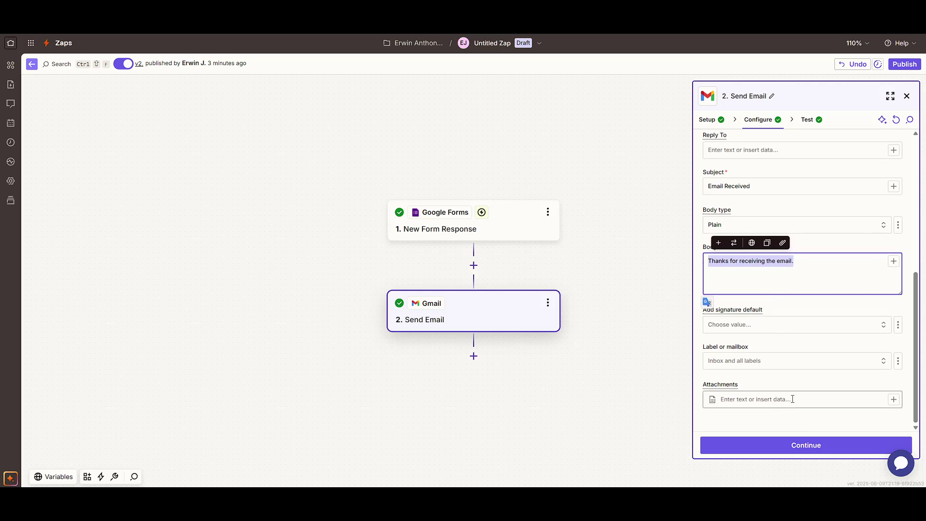
left_click(804, 445)
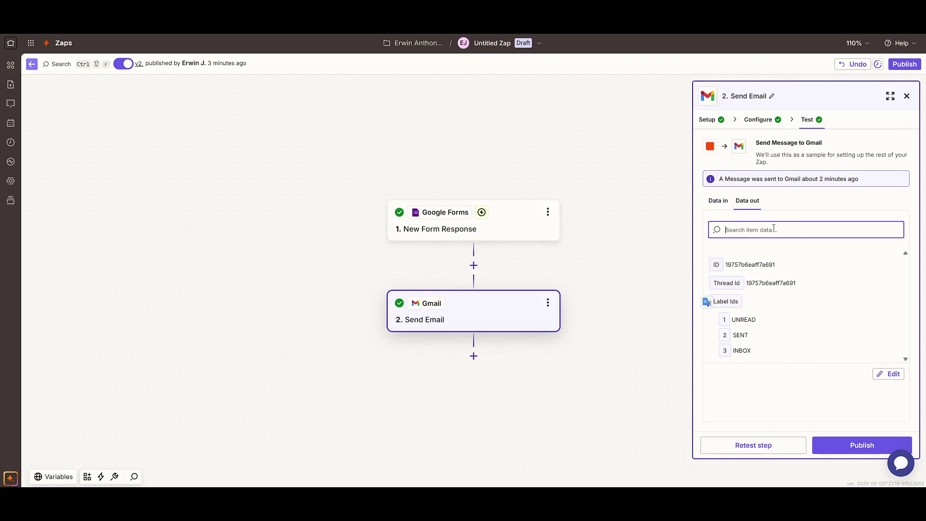
- Inspect the test's Data in and Data out, then resend the Email Received test email
left_click(715, 205)
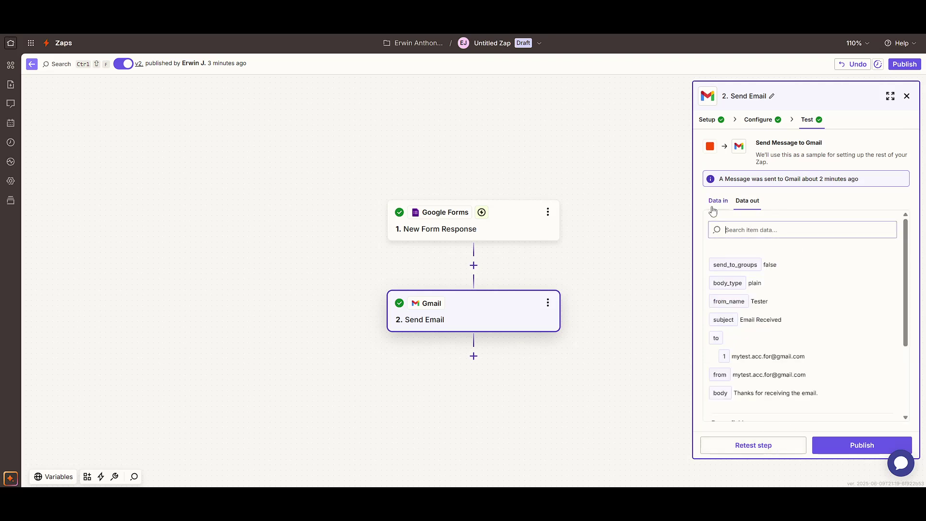
left_click(750, 207)
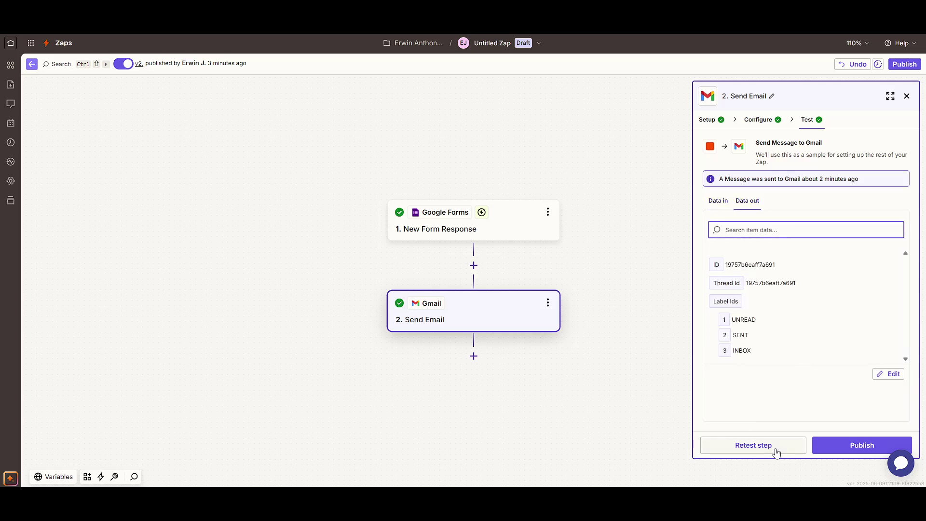
left_click(754, 447)
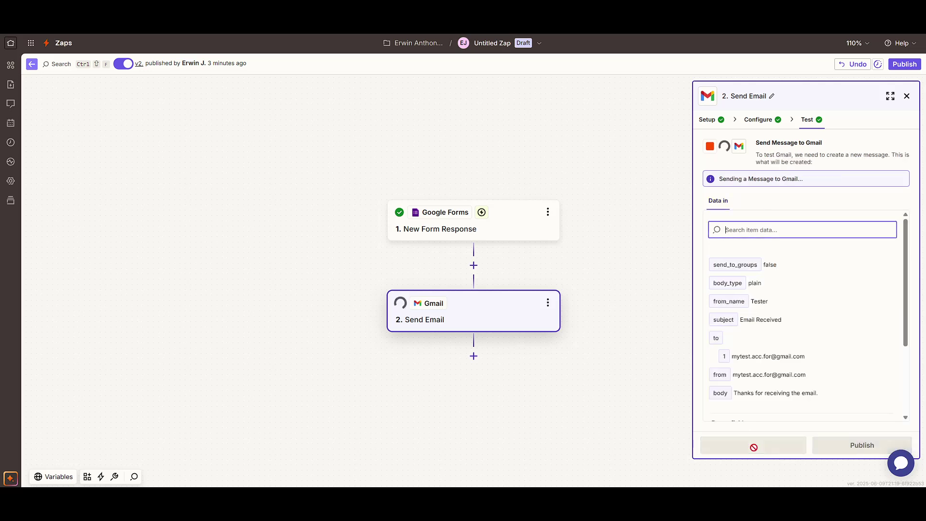